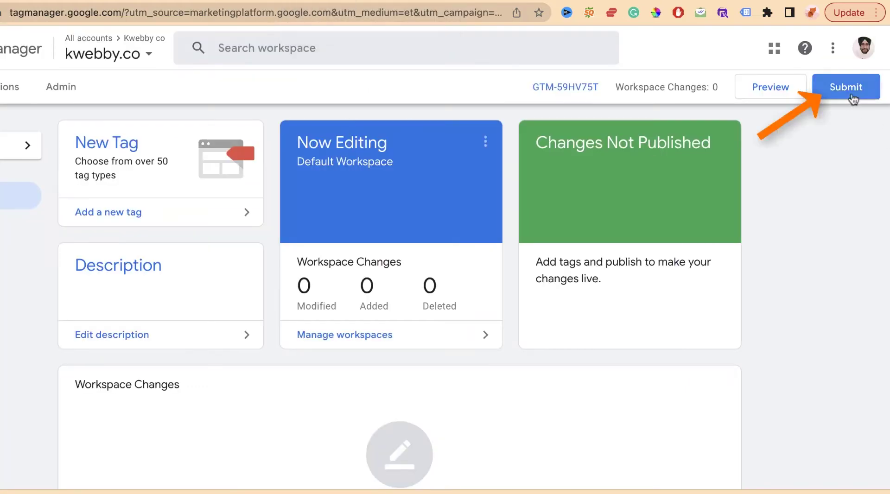
# Submit the kwebby.co container's workspace for publishing.
pyautogui.click(849, 88)
pyautogui.click(841, 53)
pyautogui.click(573, 457)
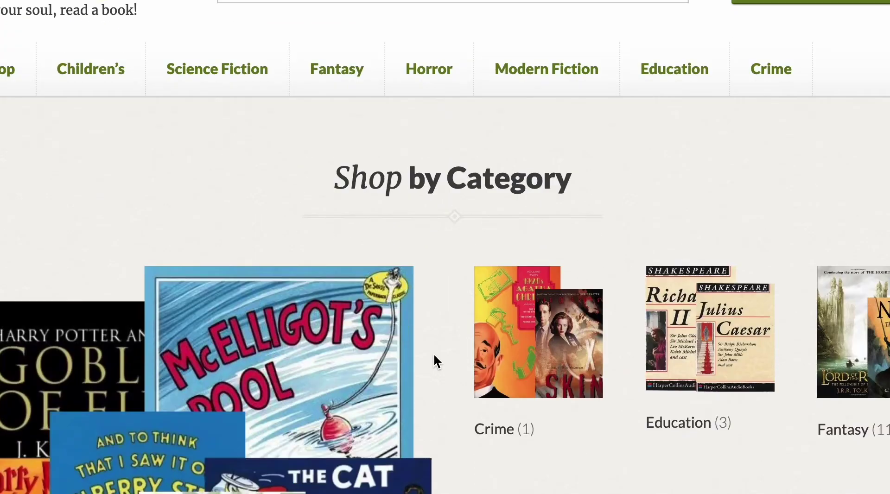
# Read through the About Meta pixel help article to its Learn more links and find Create and install a Meta pixel.
pyautogui.scroll(-8, 434, 356)
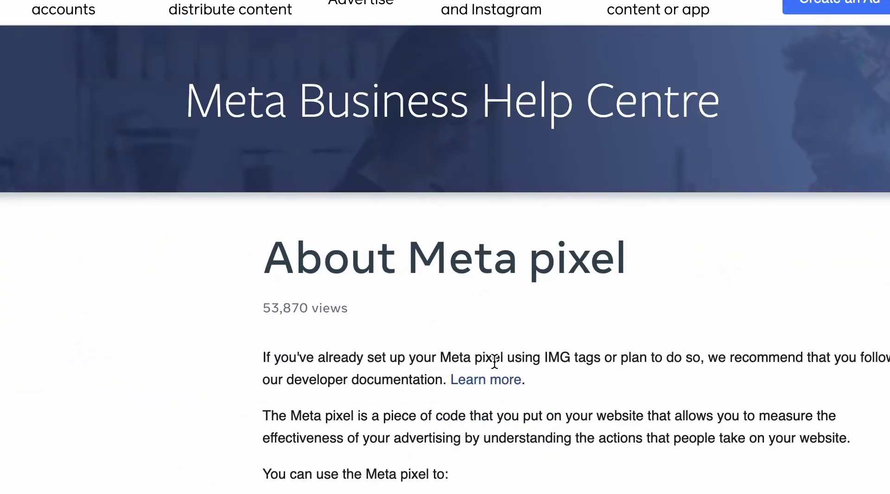
pyautogui.scroll(-3, 495, 361)
pyautogui.scroll(-8, 495, 361)
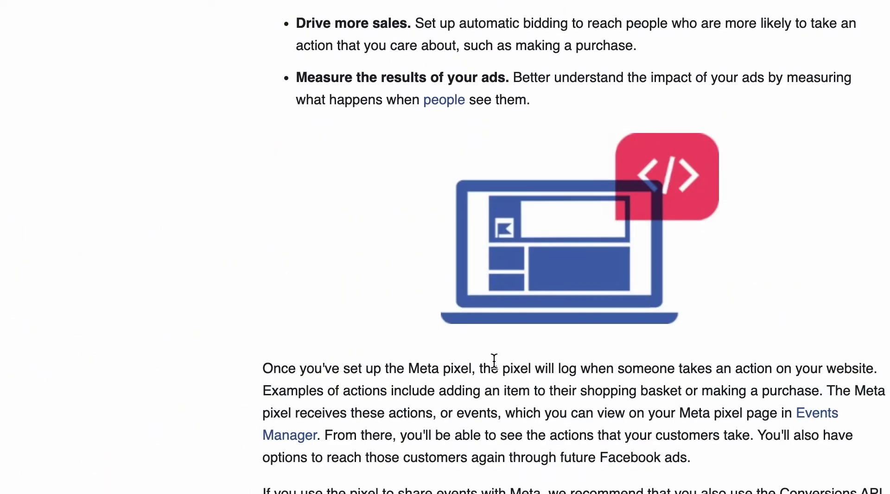
pyautogui.scroll(-10, 494, 360)
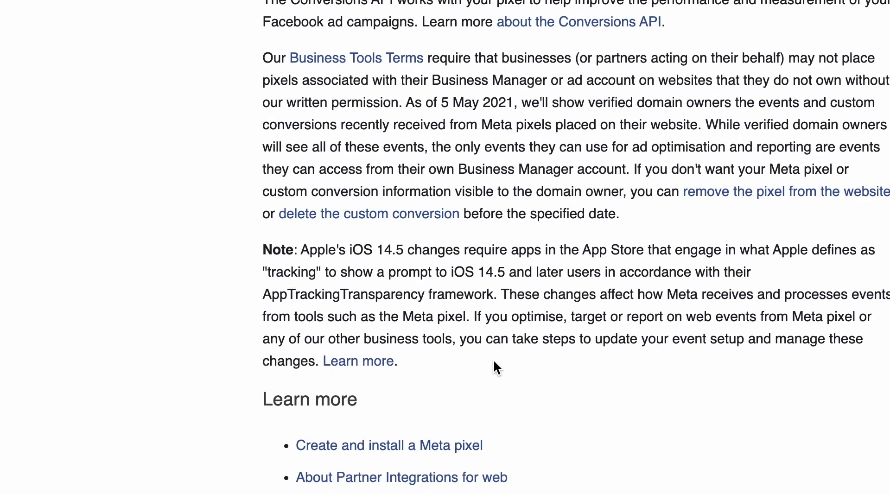
pyautogui.scroll(-3, 494, 364)
pyautogui.click(424, 288)
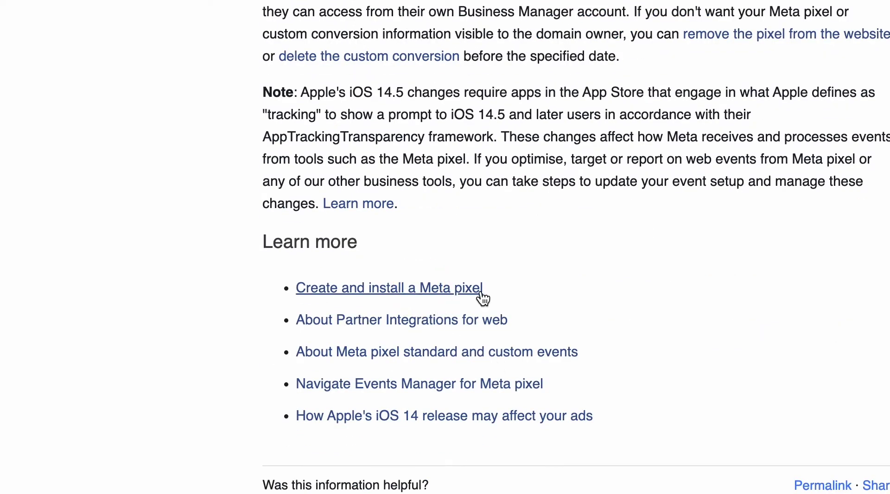
# Look up website conversion instructions in the Google Ads article Different ways to track conversions.
pyautogui.scroll(-2, 401, 345)
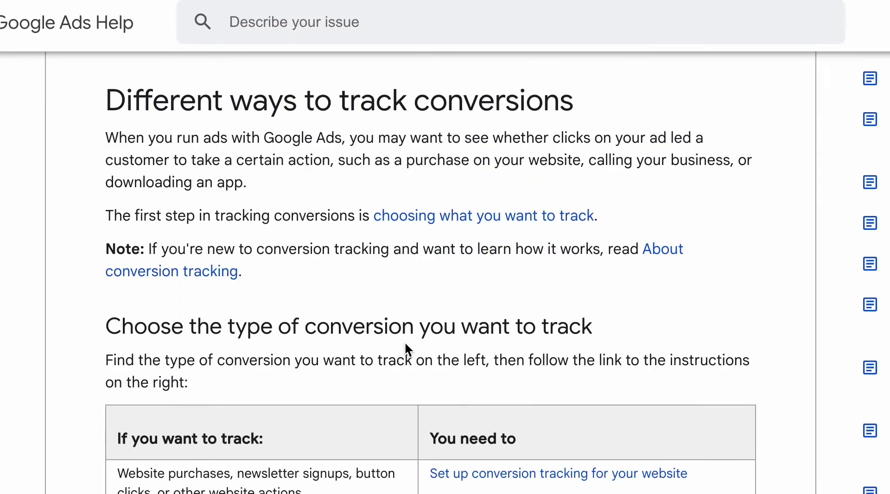
pyautogui.scroll(-5, 493, 229)
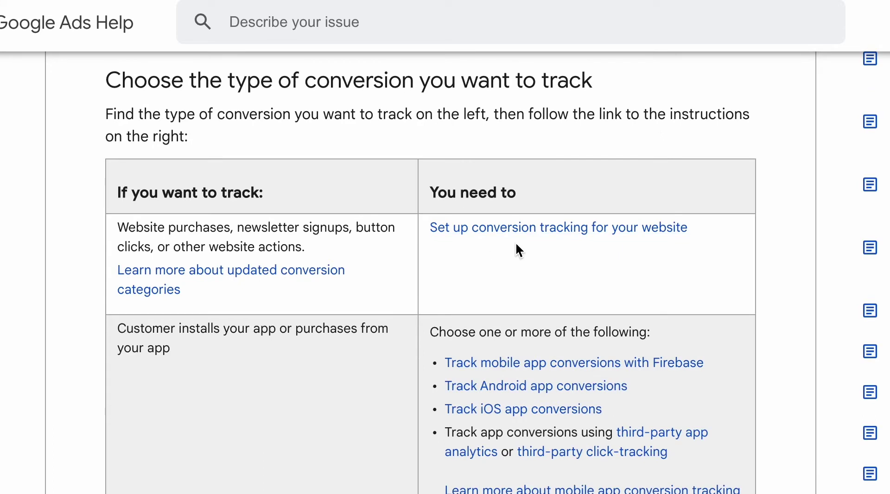
pyautogui.click(573, 234)
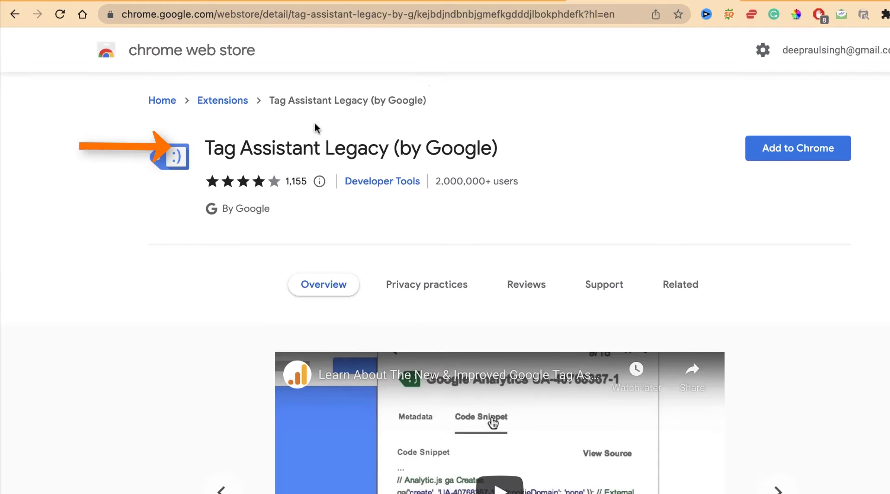
# Add the Tag Assistant Legacy (by Google) extension to Chrome and pin it for quick access.
pyautogui.click(800, 140)
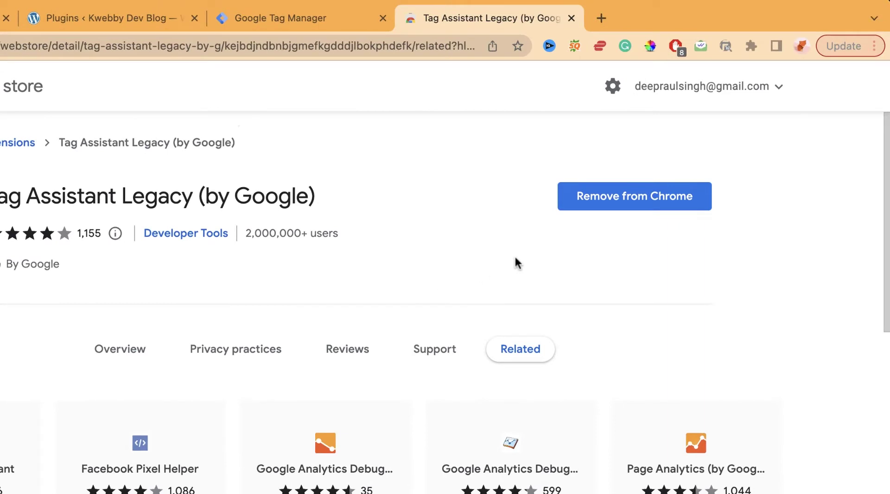
pyautogui.click(750, 48)
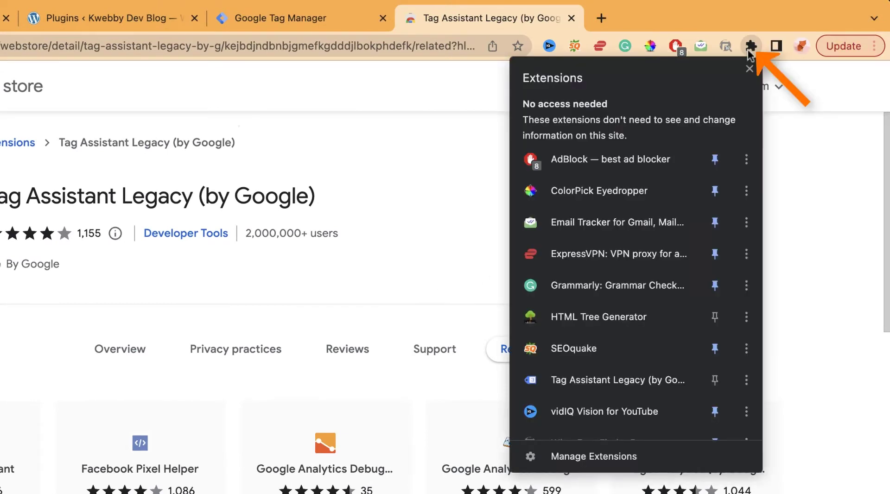
pyautogui.scroll(-1, 647, 340)
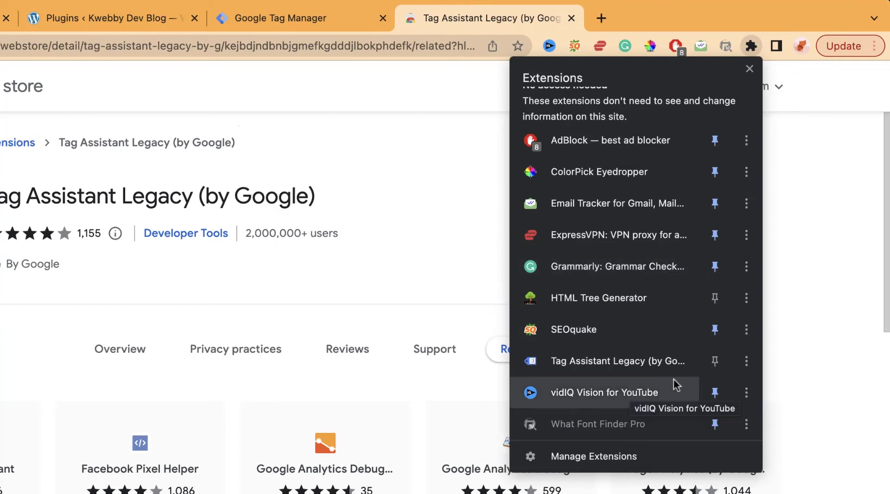
pyautogui.click(718, 364)
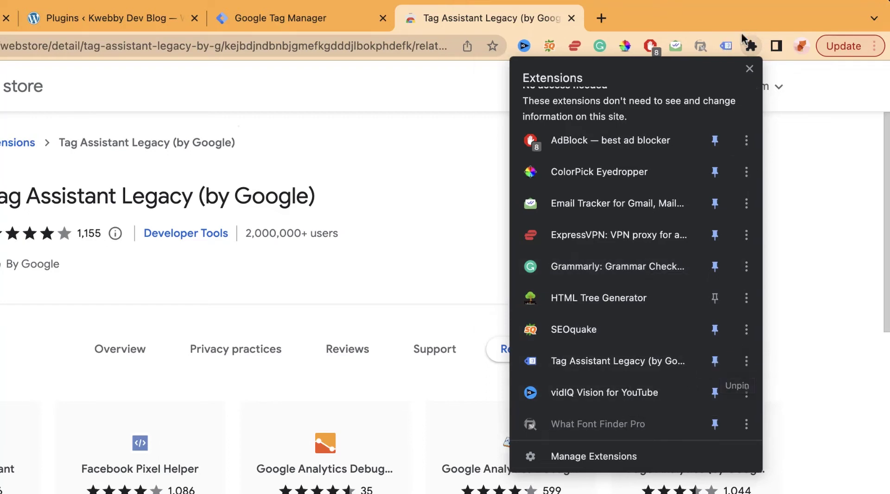
# Open Tag Assistant Legacy and enable it for the current page.
pyautogui.click(733, 45)
pyautogui.click(726, 45)
pyautogui.click(685, 442)
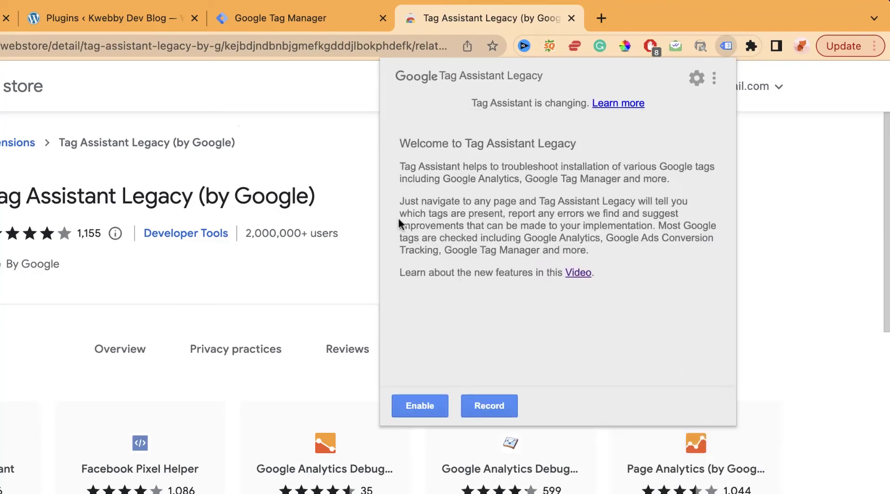
pyautogui.click(427, 407)
pyautogui.click(419, 234)
# Switch to Google Tag Manager and start a new account named Kwebby co with United States as the country.
pyautogui.click(299, 17)
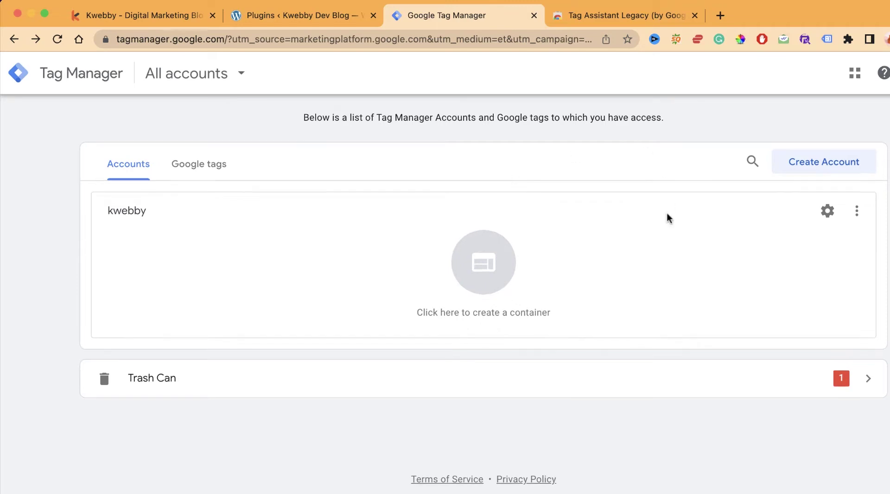
pyautogui.click(818, 162)
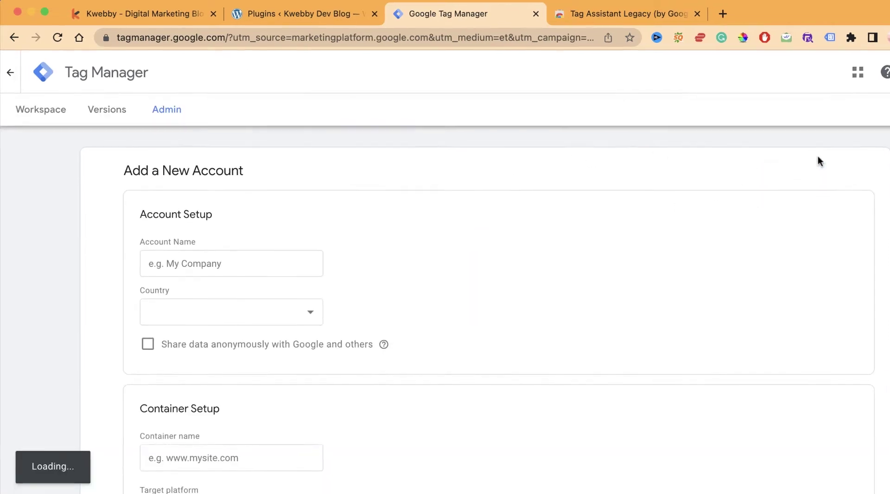
pyautogui.scroll(-1, 235, 239)
pyautogui.click(235, 182)
pyautogui.write('Kwebby co')
pyautogui.click(304, 237)
pyautogui.click(304, 237)
pyautogui.scroll(-1, 463, 241)
pyautogui.scroll(-3, 453, 259)
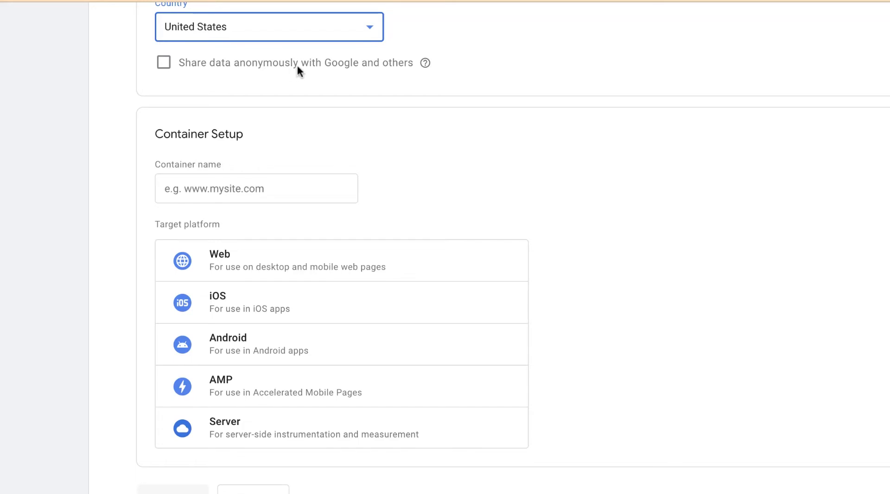
# Name the container kwebby.co, choose Web as the target platform and create the account.
pyautogui.scroll(-1, 300, 116)
pyautogui.click(288, 170)
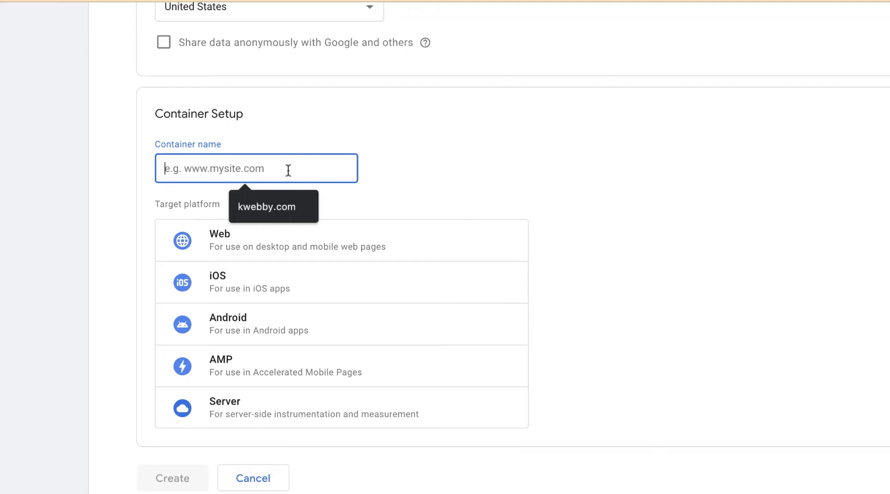
pyautogui.write('kwebby.co')
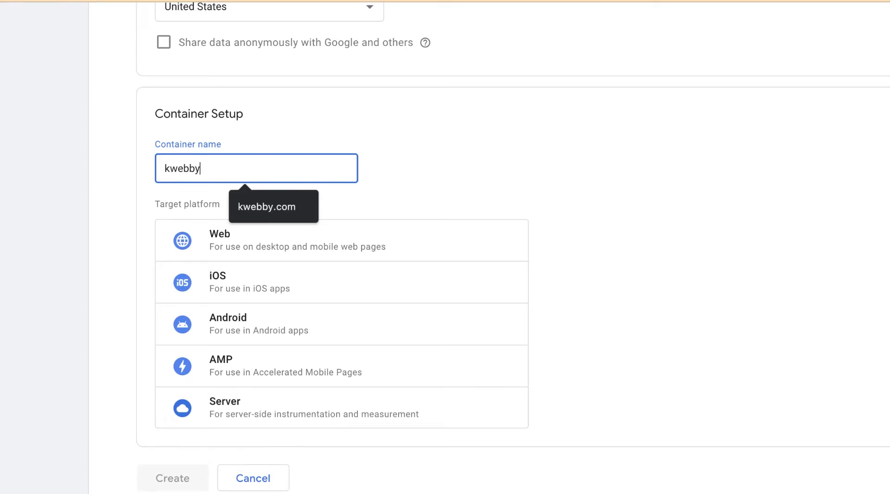
pyautogui.click(149, 266)
pyautogui.scroll(-1, 149, 266)
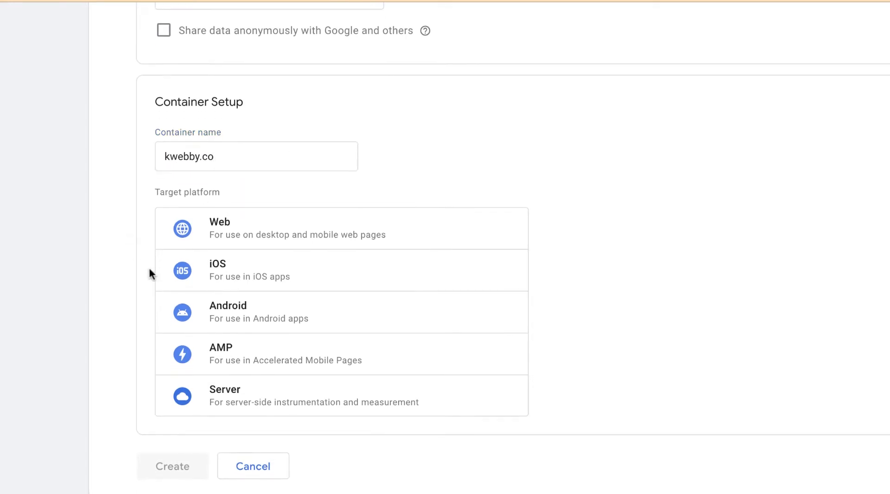
pyautogui.click(289, 219)
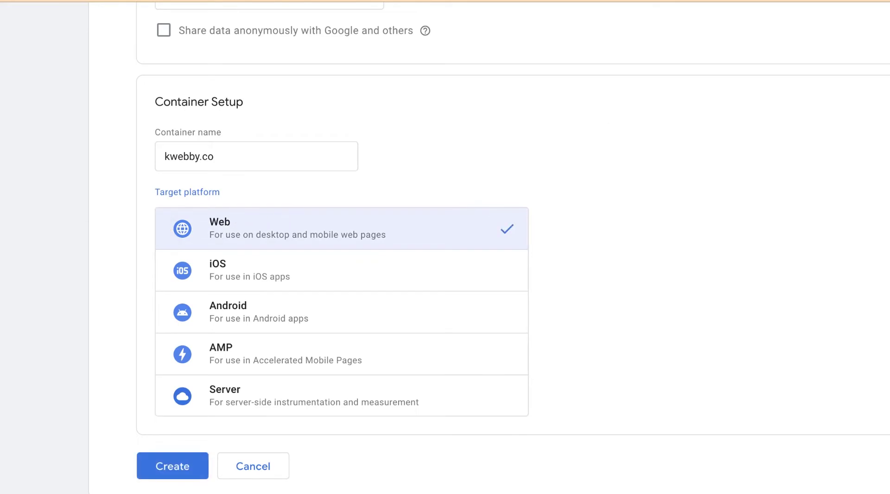
pyautogui.click(160, 461)
# Accept the GDPR Data Processing Terms and agree to the Google Tag Manager Terms of Service.
pyautogui.scroll(-2, 358, 149)
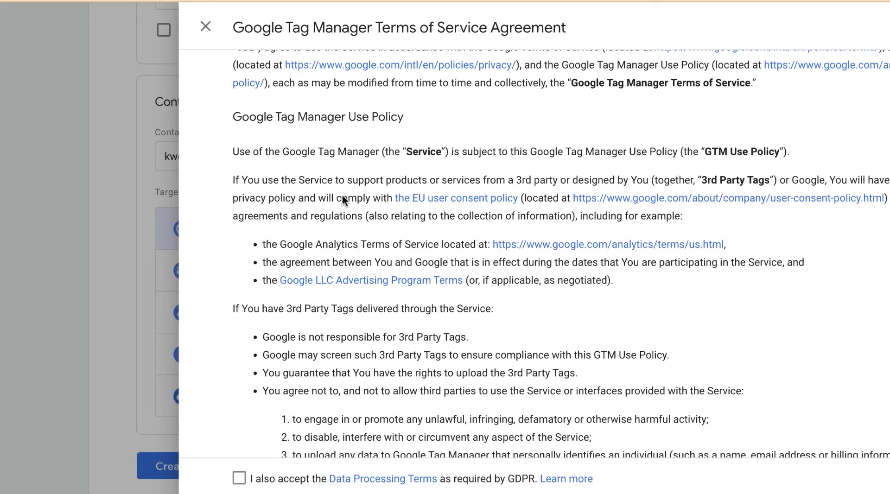
pyautogui.scroll(-6, 342, 199)
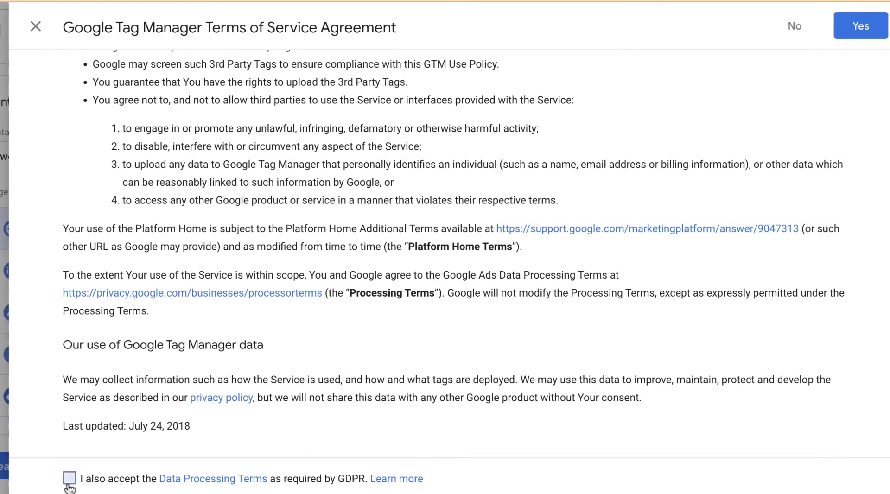
pyautogui.click(239, 477)
pyautogui.click(850, 24)
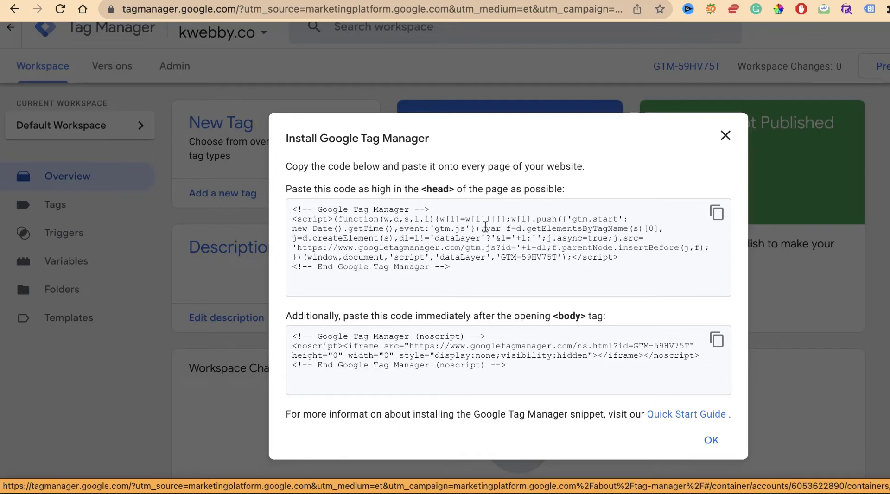
# Copy the head snippet and open the Twenty Nineteen theme's header.php in the WordPress theme editor.
pyautogui.click(496, 248)
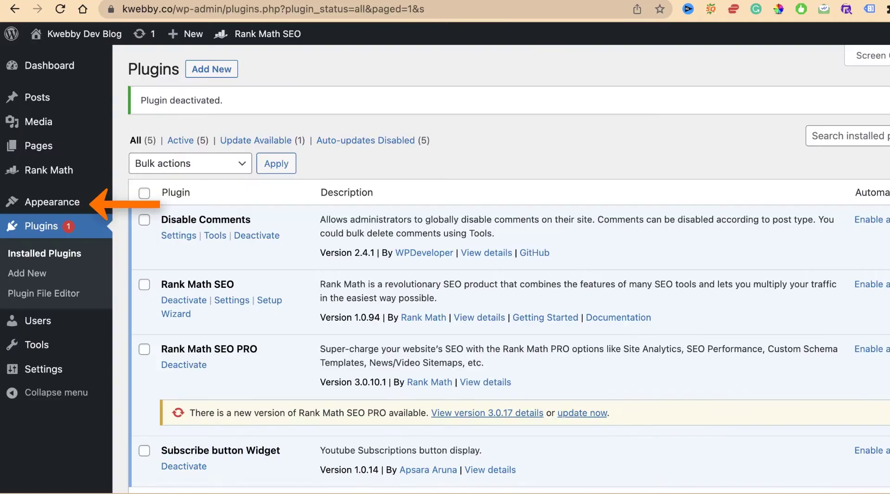
pyautogui.moveTo(52, 202)
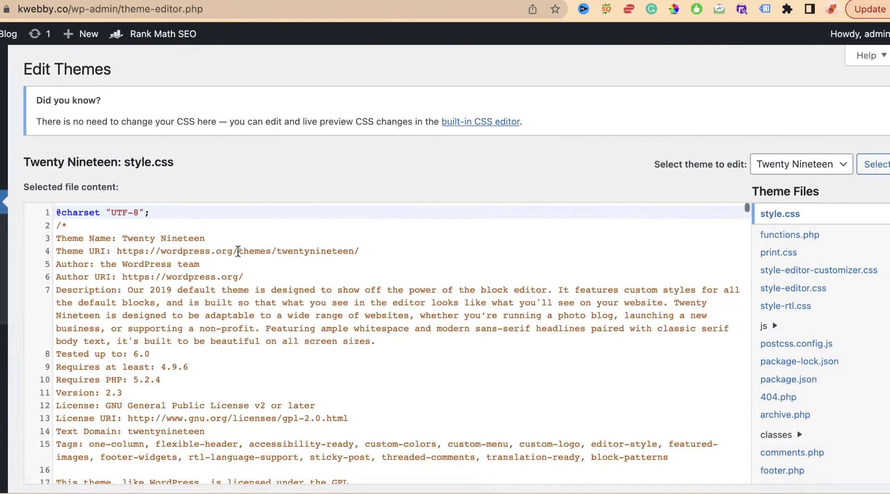
pyautogui.scroll(-4, 463, 301)
pyautogui.scroll(-1, 656, 143)
pyautogui.click(777, 134)
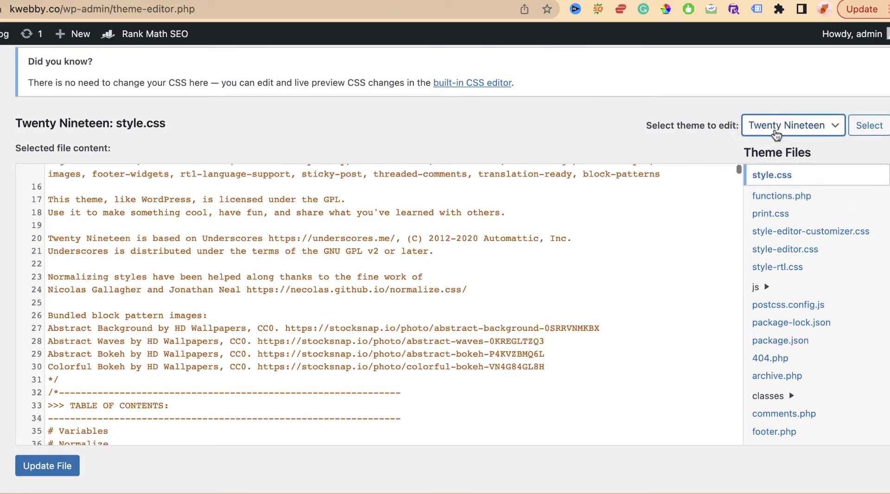
pyautogui.click(777, 135)
pyautogui.click(778, 137)
pyautogui.scroll(-1, 778, 139)
pyautogui.scroll(-5, 770, 324)
pyautogui.click(777, 339)
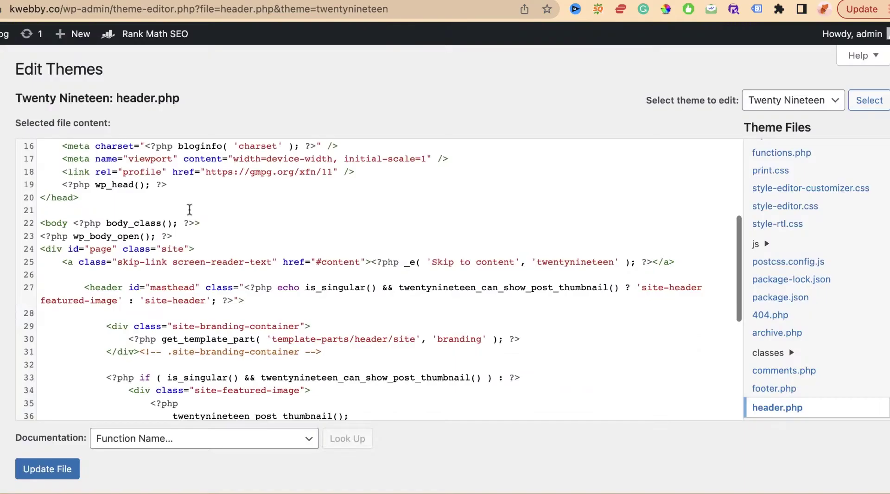
# Paste the Google Tag Manager head snippet on a new line after wp_head() in header.php and update the file.
pyautogui.click(191, 183)
pyautogui.press('Return')
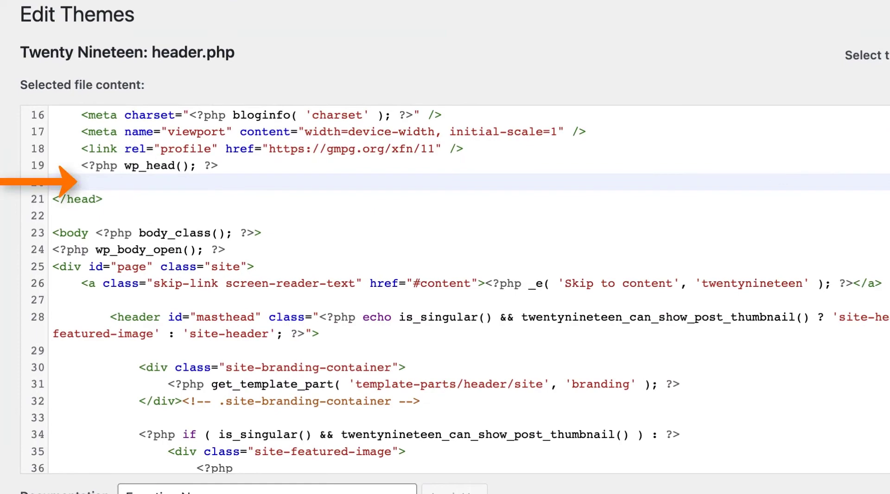
pyautogui.write("<!-- Google Tag Manager --> <script>(function(w,d,s,l,i){w[l]=w[l]||[];w[l].push({'gtm.start': new Date().getTime(),event:'gtm.js'});var f=d.getElementsByTagName(s)[0], j=d.createElement(s),dl=l!='dataLayer'?'&l='+l:'';j.async=true;j.src= 'https://www.googletagmanager.com/gtm.js?id='+i+dl;f.parentNode.insertBefore(j,f); })(window,document,'script','dataLayer','GTM-59HV75T');</script> <!-- End Google Tag Manager -->")
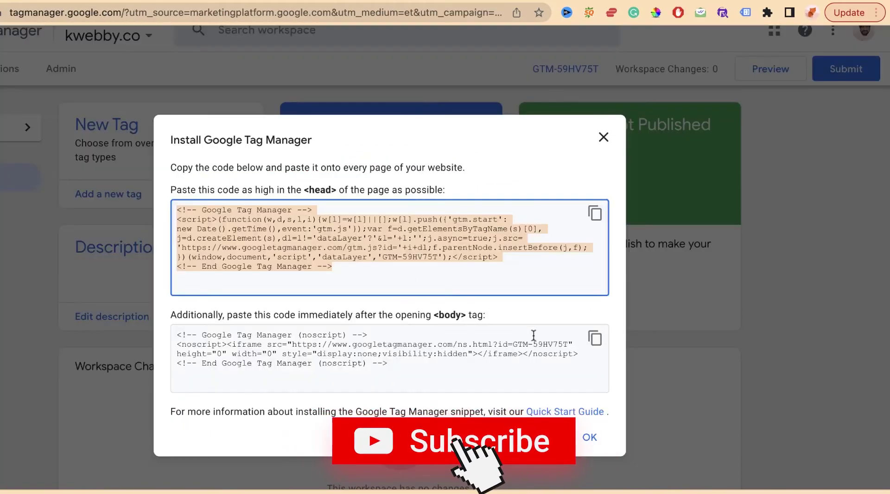
# Copy the noscript body snippet from the Tag Manager installation instructions and return to the WordPress theme editor.
pyautogui.click(486, 350)
pyautogui.click(595, 339)
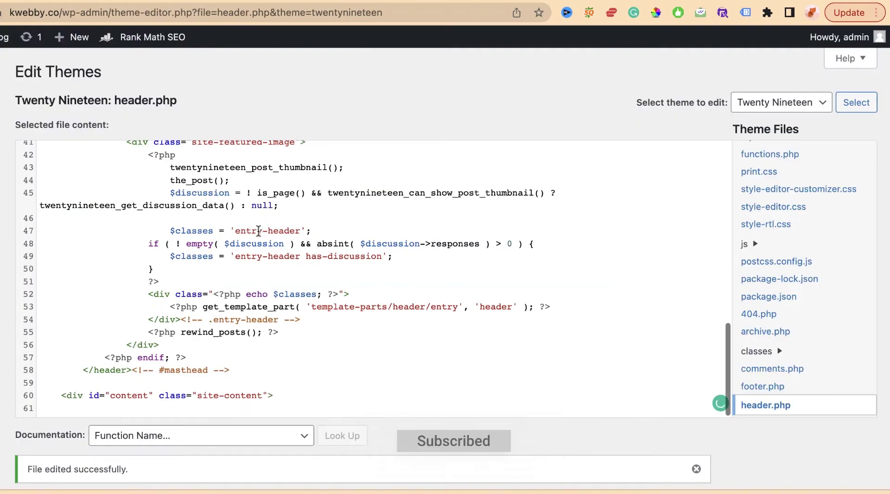
pyautogui.scroll(10, 259, 229)
pyautogui.scroll(-1, 187, 293)
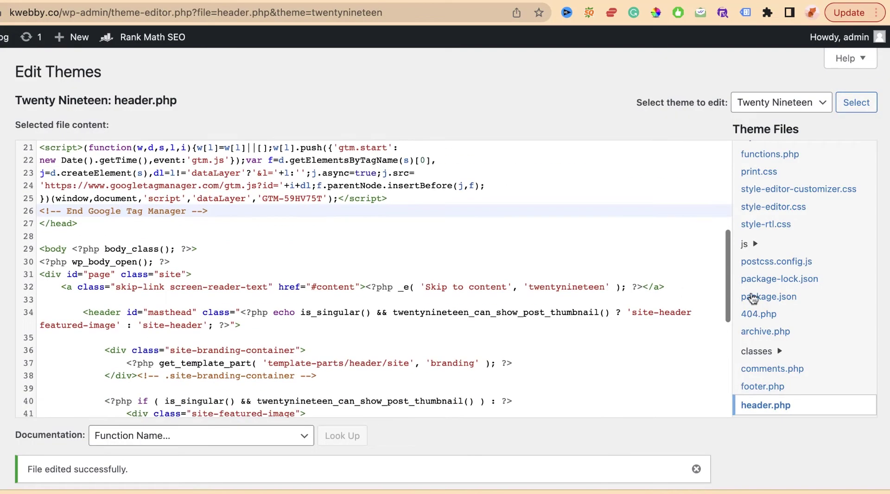
# Paste the noscript snippet just above the closing body tag in footer.php and update the file.
pyautogui.click(763, 386)
pyautogui.scroll(-15, 252, 301)
pyautogui.scroll(13, 241, 324)
pyautogui.scroll(-4, 96, 268)
pyautogui.scroll(-5, 97, 267)
pyautogui.click(53, 373)
pyautogui.press('super+v')
pyautogui.click(204, 320)
pyautogui.scroll(-2, 204, 320)
pyautogui.click(59, 476)
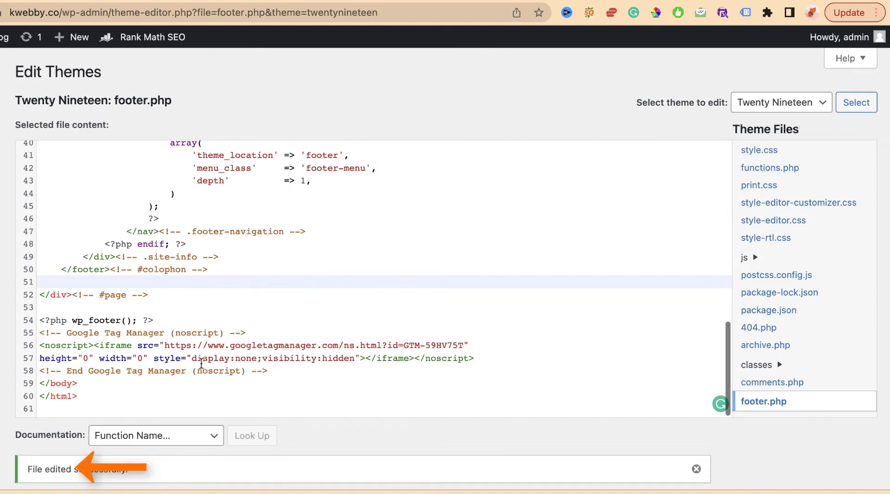
# Return to Tag Manager, close the installation instructions and select the container ID in the workspace header.
pyautogui.click(385, 1)
pyautogui.click(588, 435)
pyautogui.scroll(2, 259, 268)
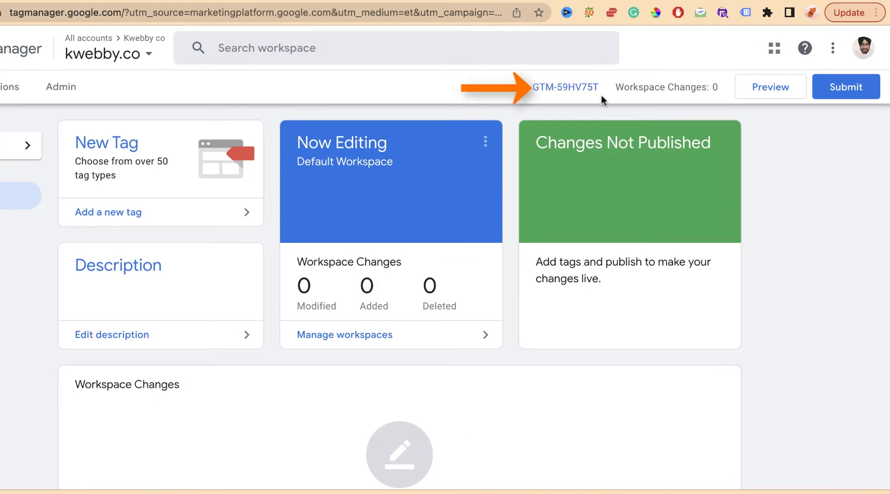
pyautogui.moveTo(599, 93); pyautogui.dragTo(527, 78)
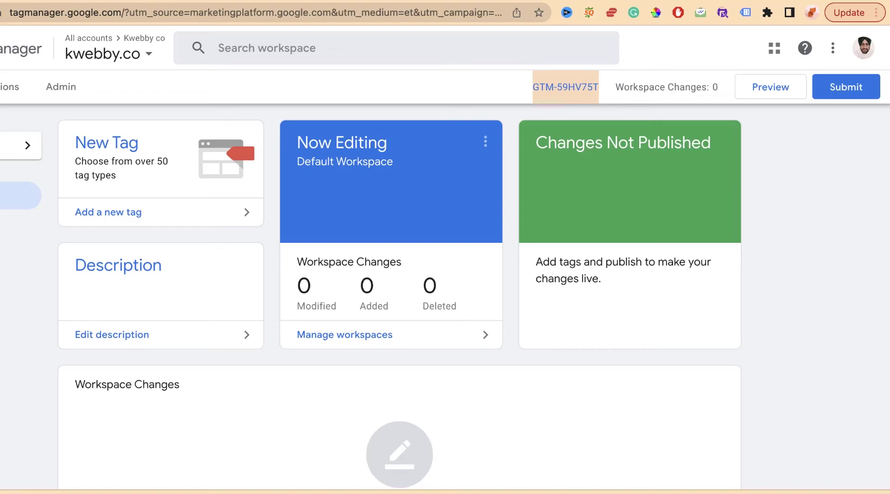
# Submit the Tag Manager workspace changes and publish the container version with the name and description left blank.
pyautogui.hotkey('ctrl', 'Tab')
pyautogui.scroll(-2, 71, 383)
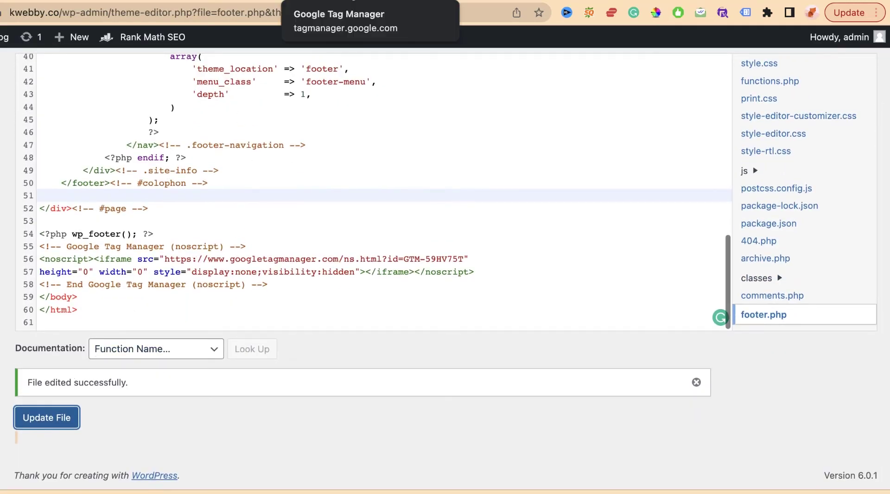
pyautogui.click(353, 2)
pyautogui.click(848, 93)
pyautogui.click(841, 56)
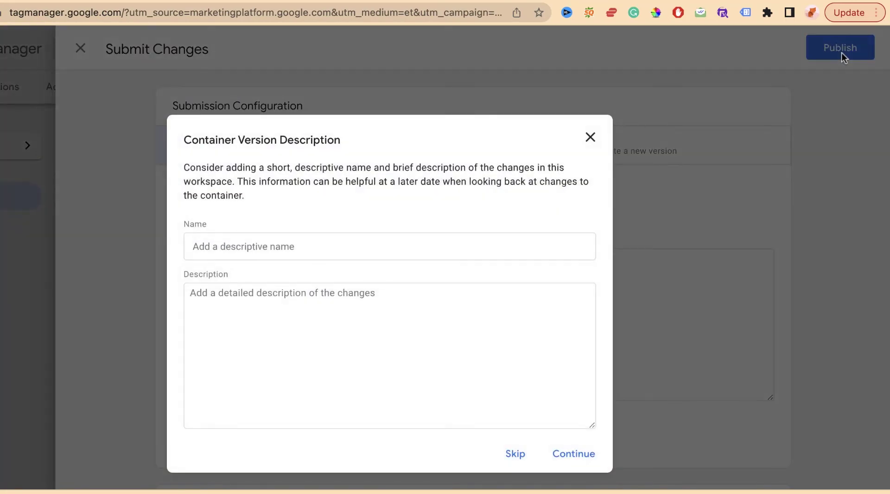
pyautogui.click(573, 459)
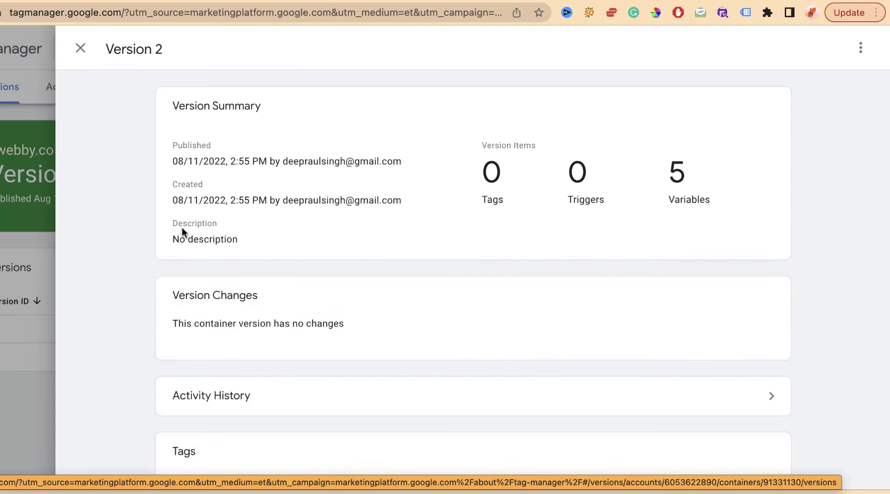
pyautogui.scroll(-1, 156, 270)
pyautogui.scroll(-5, 157, 270)
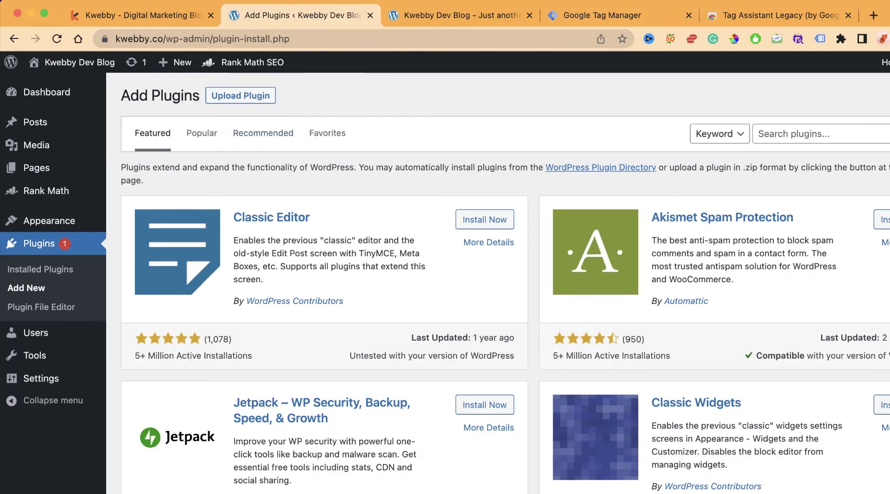
# Search the WordPress plugin directory for GTM, then install and activate the GTM4WP plugin.
pyautogui.click(820, 141)
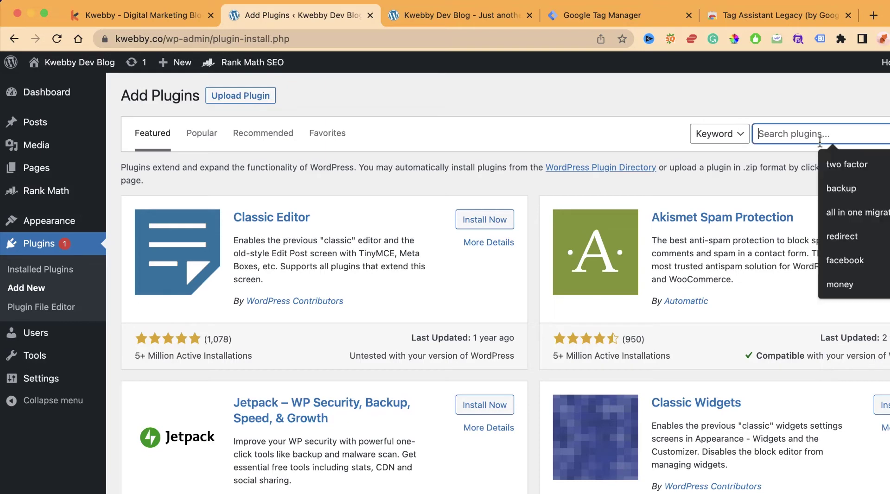
pyautogui.write('GTM')
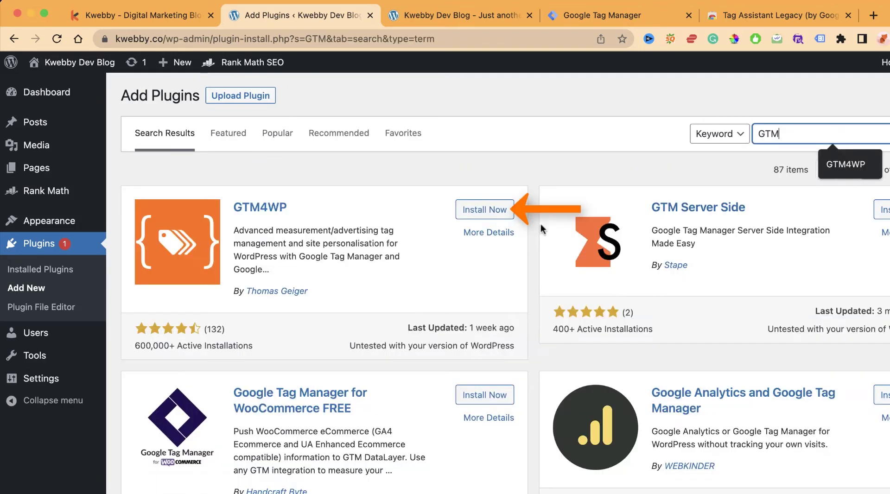
pyautogui.click(485, 210)
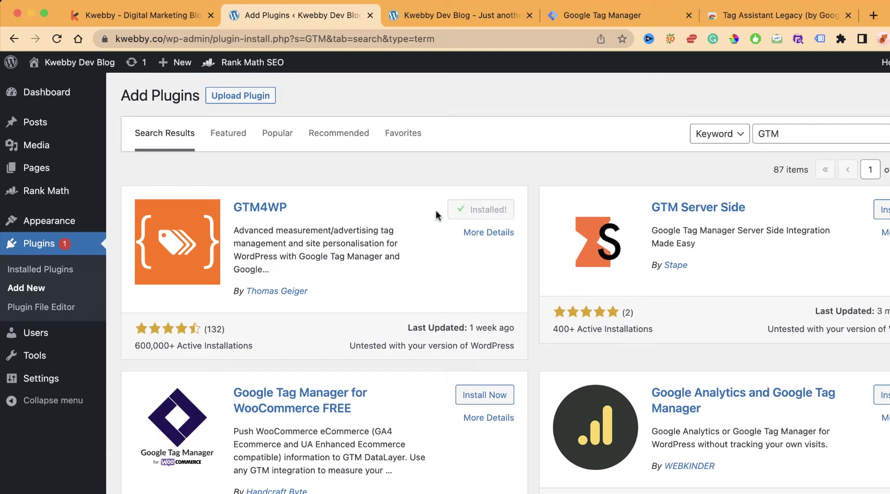
pyautogui.click(477, 209)
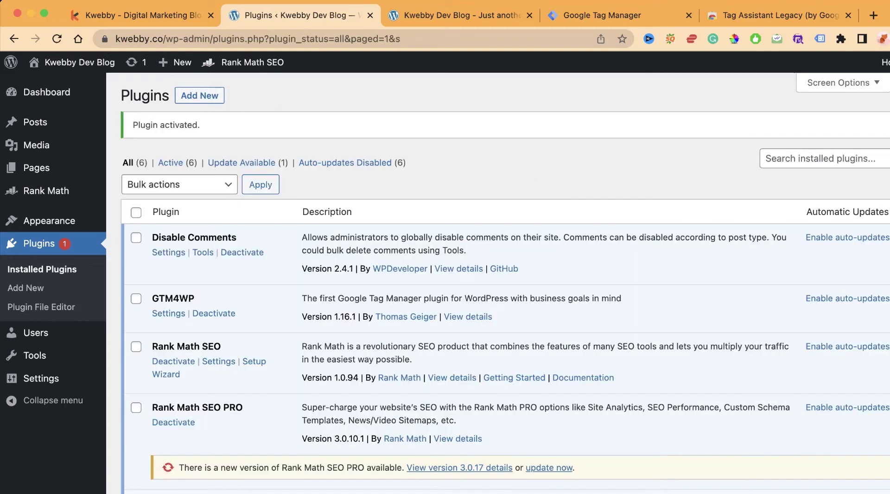
# Open the Google Tag Manager for WordPress options and go to the Google Tag Manager ID field.
pyautogui.scroll(-5, 305, 394)
pyautogui.scroll(5, 305, 393)
pyautogui.moveTo(42, 378)
pyautogui.click(199, 438)
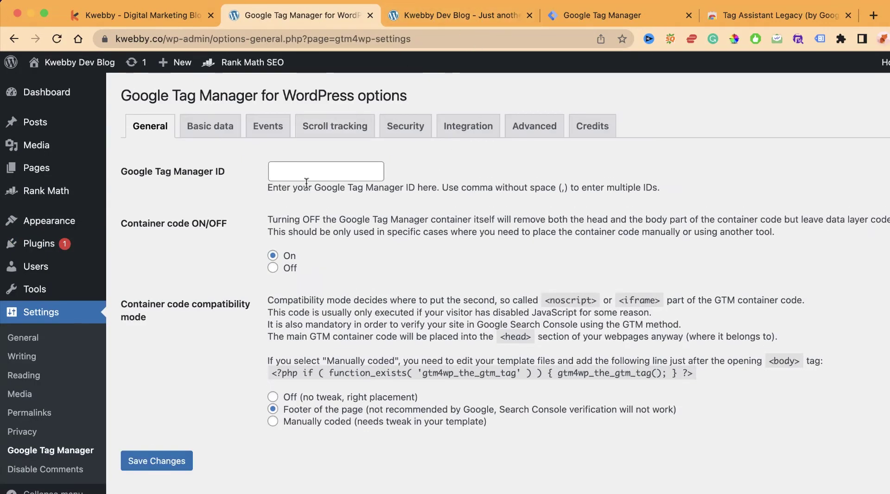
pyautogui.click(314, 175)
# Return to Tag Manager and open the workspace of the kwebby.co container.
pyautogui.click(435, 15)
pyautogui.click(603, 16)
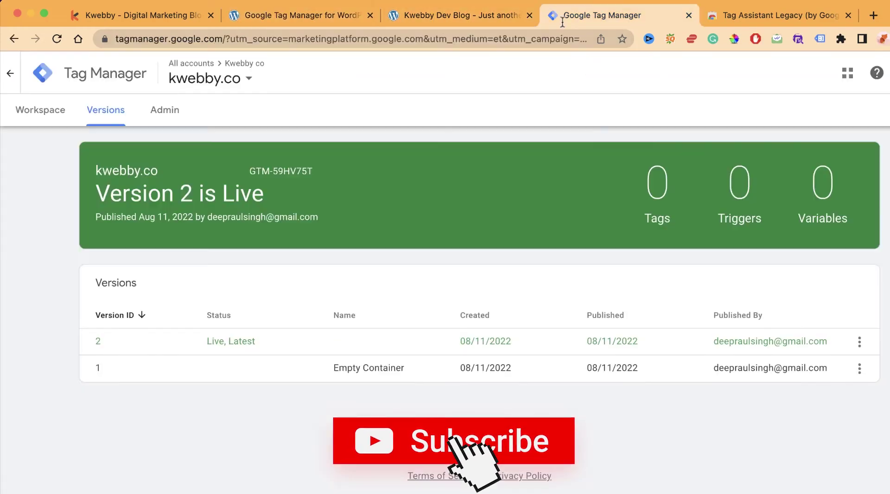
pyautogui.click(199, 352)
pyautogui.click(37, 117)
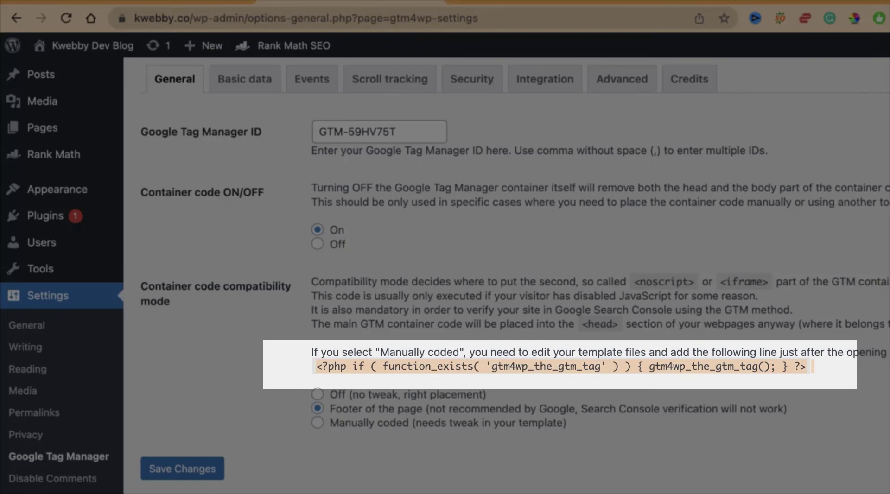
# Set the container code to Off and its compatibility mode to Off (no tweak, right placement), and save the plugin settings.
pyautogui.moveTo(142, 111); pyautogui.dragTo(212, 455)
pyautogui.click(213, 458)
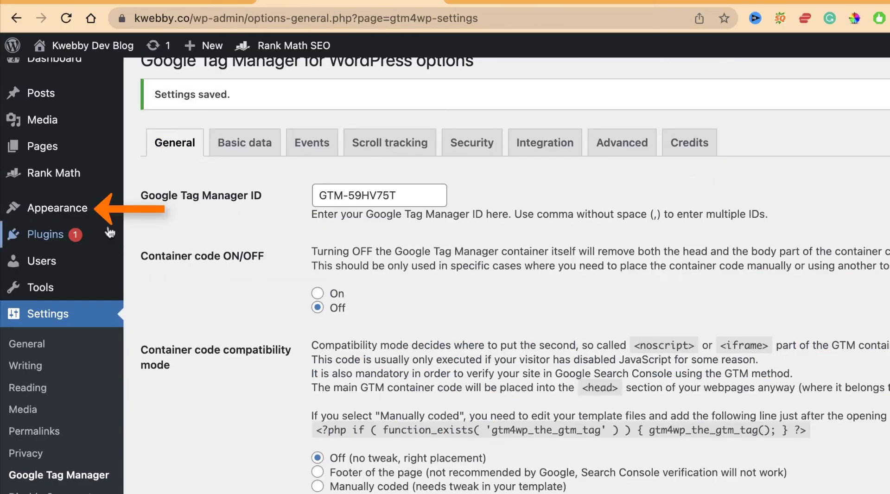
# Open the Twenty Nineteen theme's header.php in the WordPress theme file editor.
pyautogui.moveTo(58, 208)
pyautogui.click(200, 297)
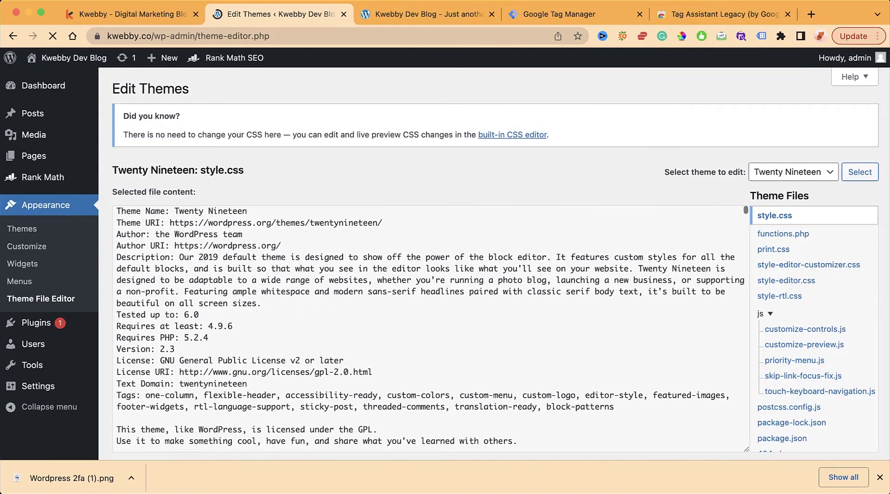
pyautogui.scroll(-3, 850, 304)
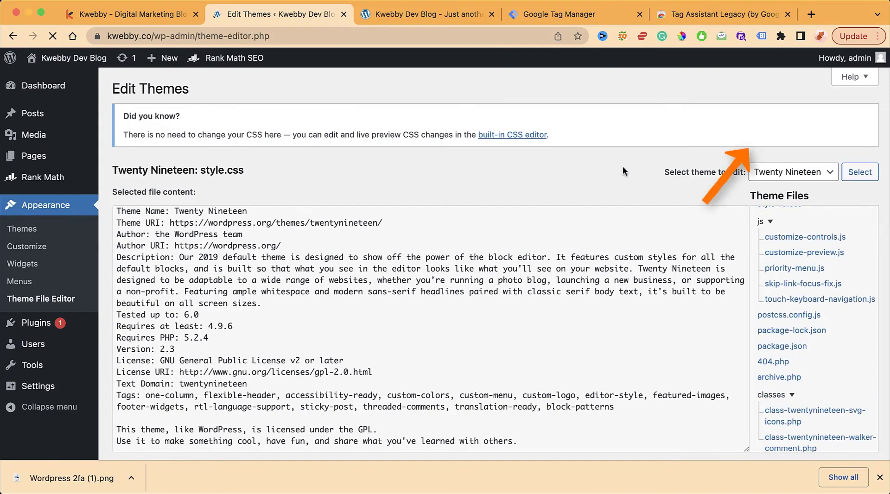
pyautogui.scroll(-2, 622, 166)
pyautogui.scroll(-2, 821, 252)
pyautogui.click(778, 312)
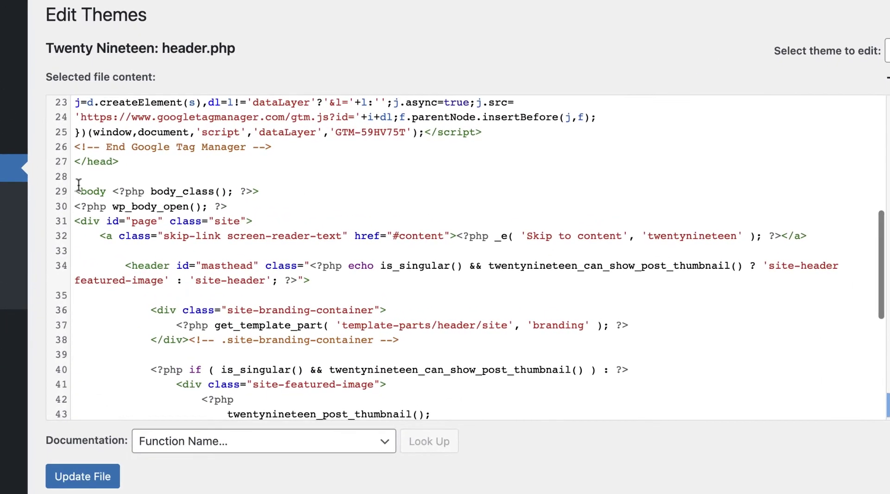
# Paste the copied gtm4wp_the_gtm_tag PHP line on a new line after the opening body tag in header.php and update the file.
pyautogui.click(260, 191)
pyautogui.press('Return')
pyautogui.hotkey('ctrl', 'v')
pyautogui.click(100, 483)
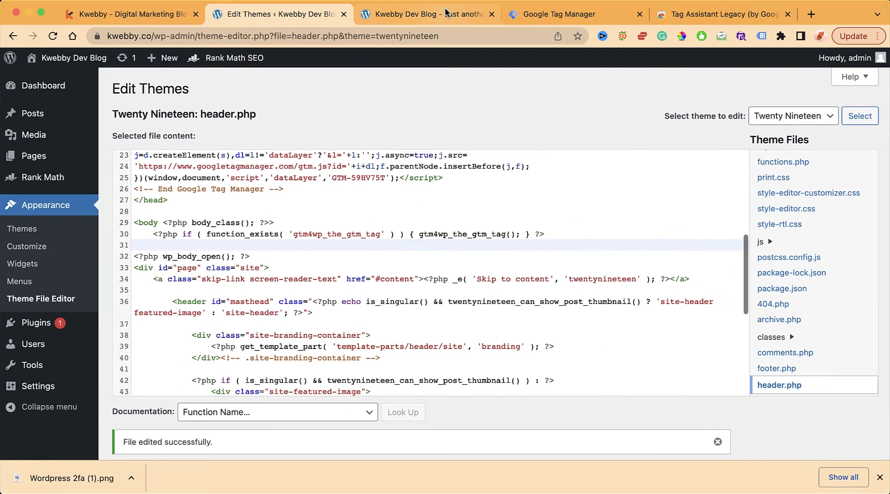
# Go to the kwebby.co homepage, run Tag Assistant Legacy on it and open the Google Tag Manager entry's details.
pyautogui.click(446, 12)
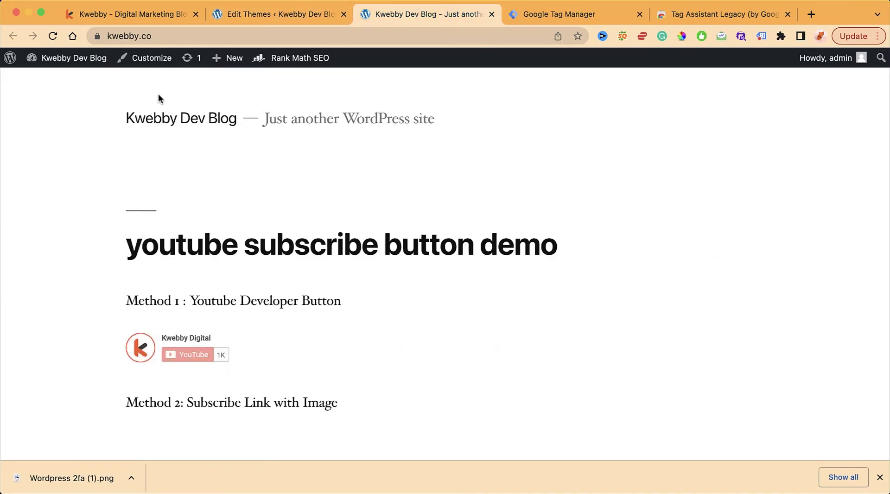
pyautogui.moveTo(311, 51)
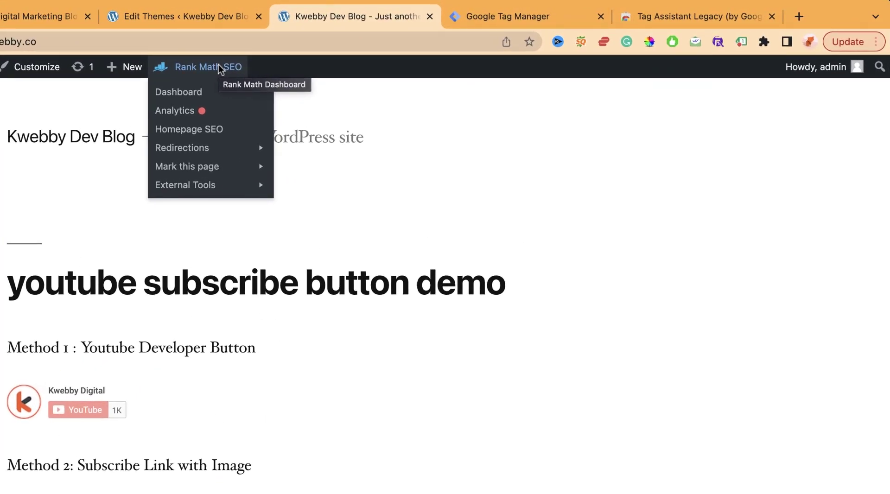
pyautogui.click(741, 46)
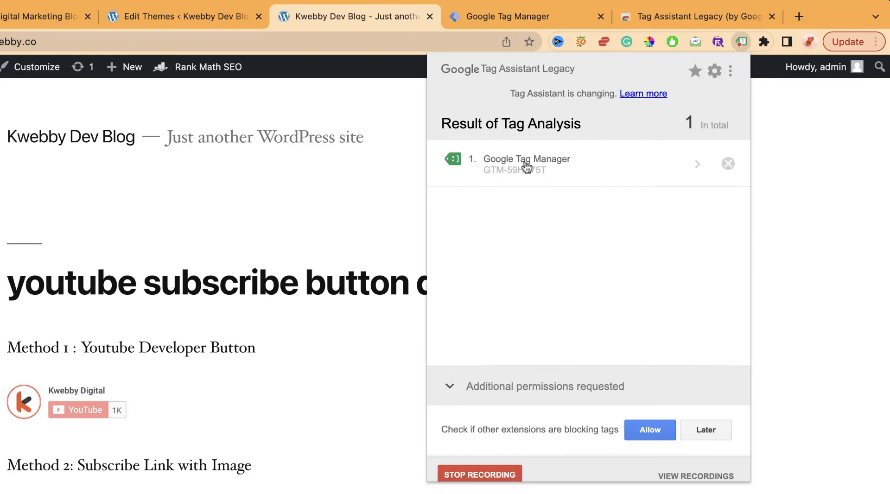
pyautogui.click(494, 163)
# Examine the tag's code snippet, data layer and URLs, and select the container ID in the script URL.
pyautogui.click(538, 158)
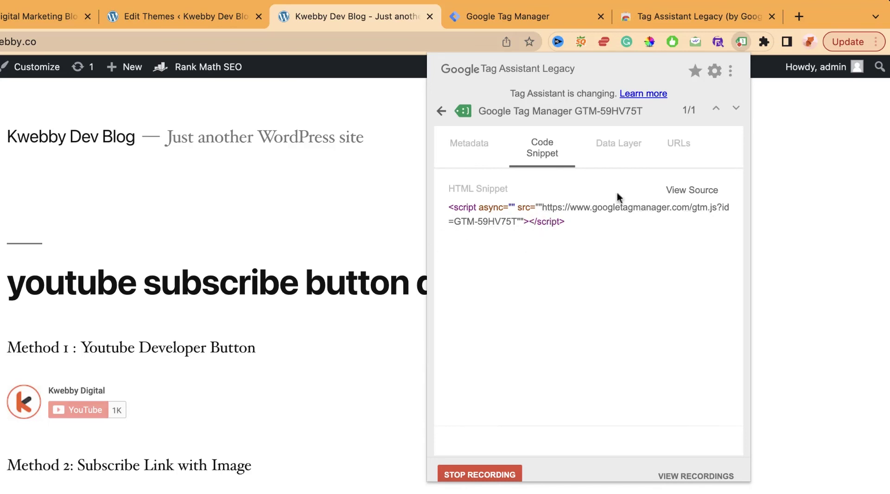
pyautogui.click(619, 144)
pyautogui.click(678, 143)
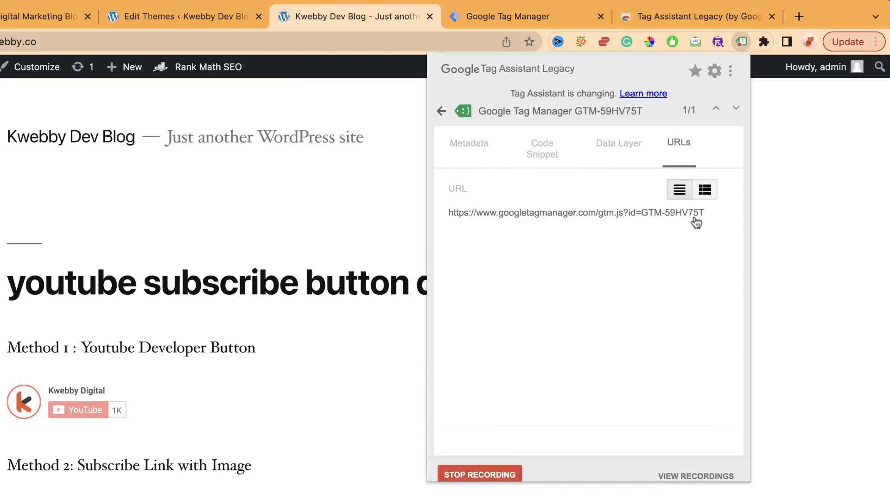
pyautogui.moveTo(716, 219); pyautogui.dragTo(641, 214)
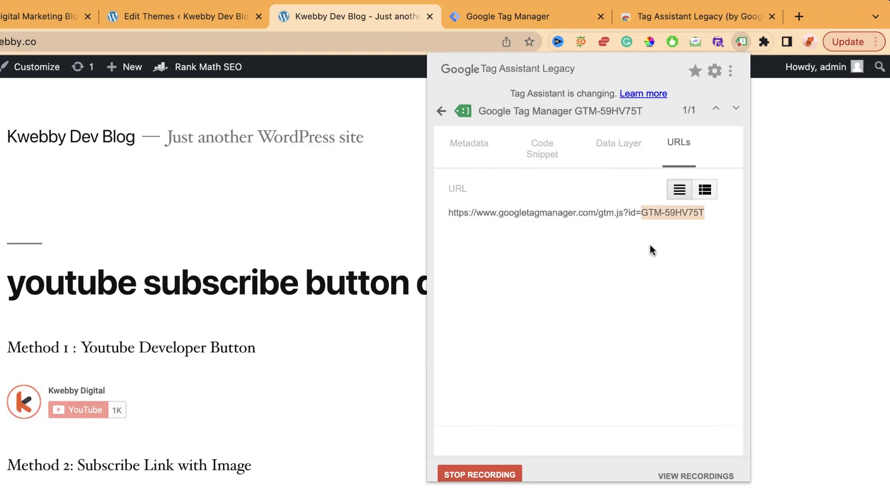